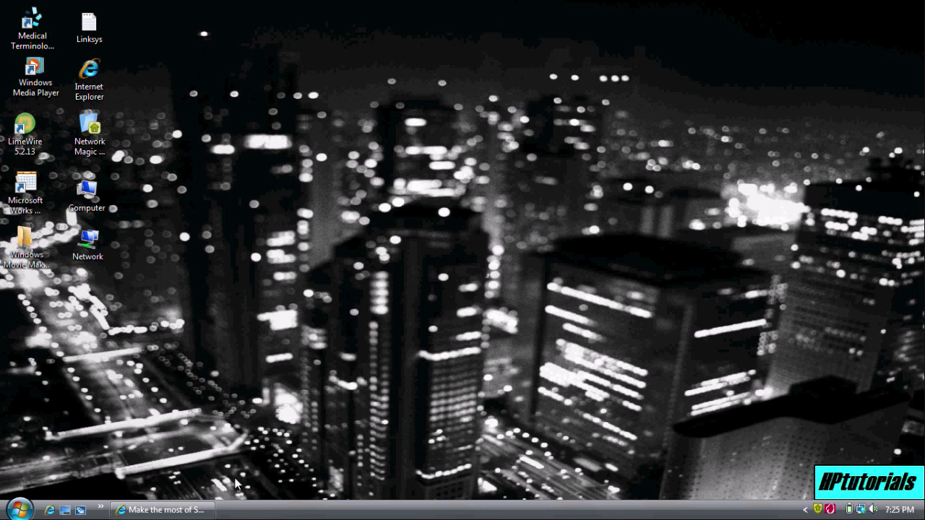
Switch to Internet Explorer and go from the Skype home page to the Skype 4.2 for Windows download page.
{"action": "left_click", "coordinate": [154, 514]}
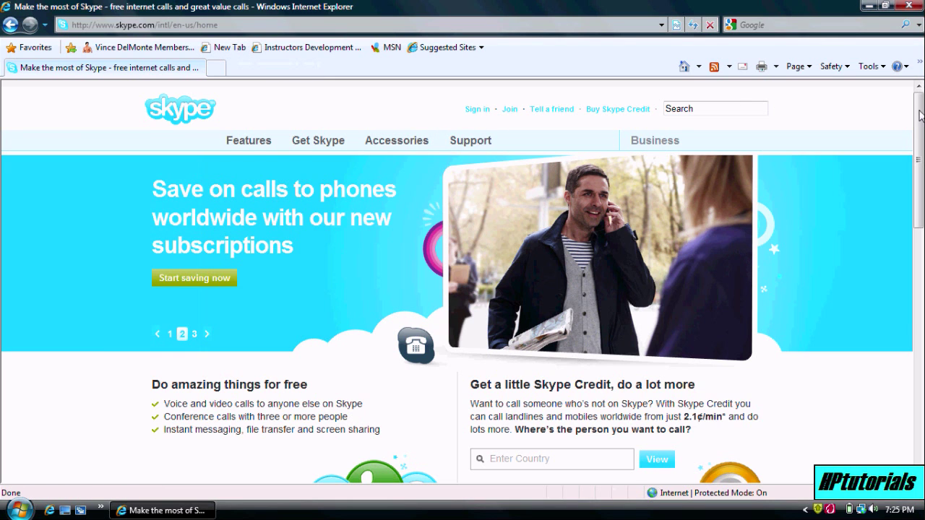
{"action": "left_click_drag", "start_coordinate": [920, 115], "coordinate": [898, 135]}
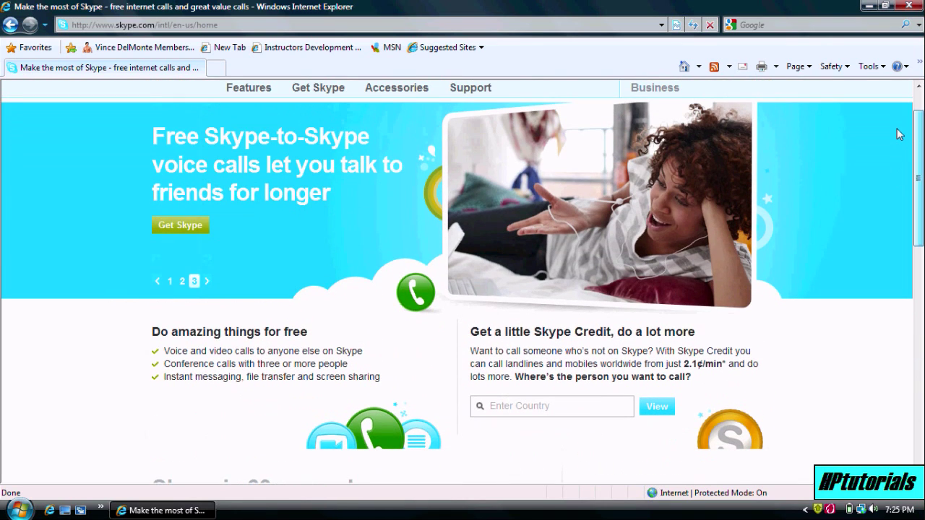
{"action": "left_click", "coordinate": [179, 226]}
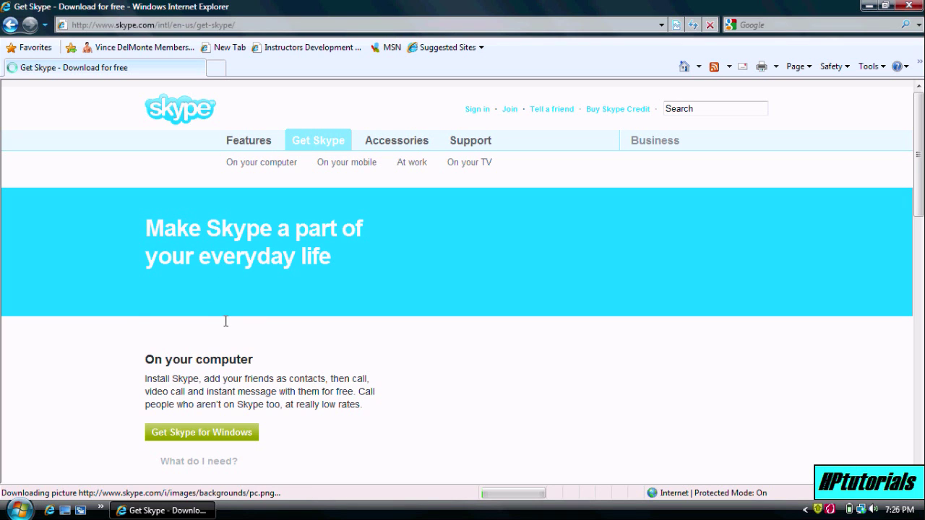
{"action": "scroll", "coordinate": [346, 331], "scroll_direction": "down", "scroll_amount": 5}
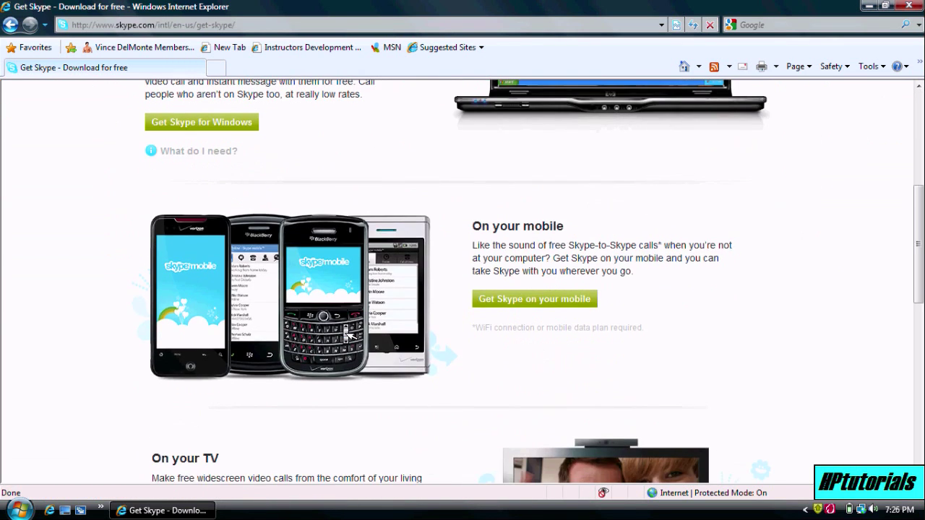
{"action": "left_click", "coordinate": [207, 123]}
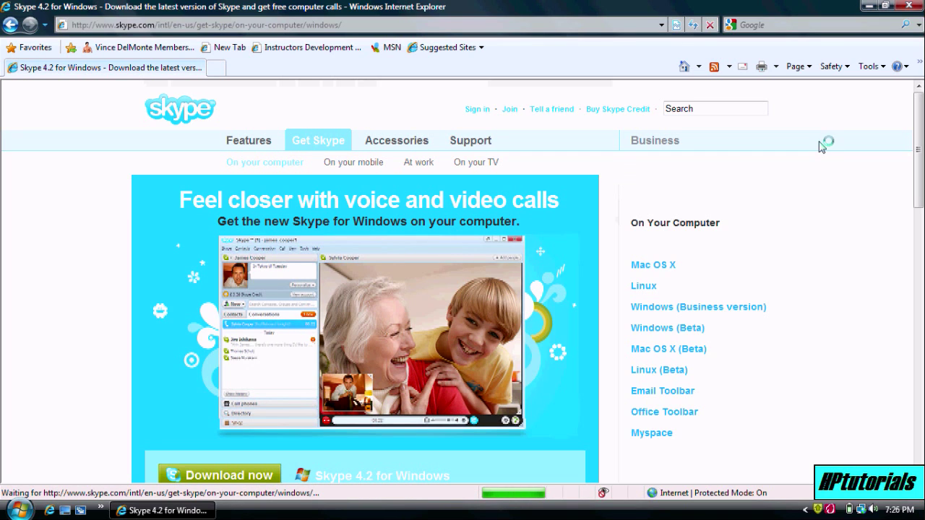
{"action": "left_click_drag", "start_coordinate": [919, 148], "coordinate": [920, 188]}
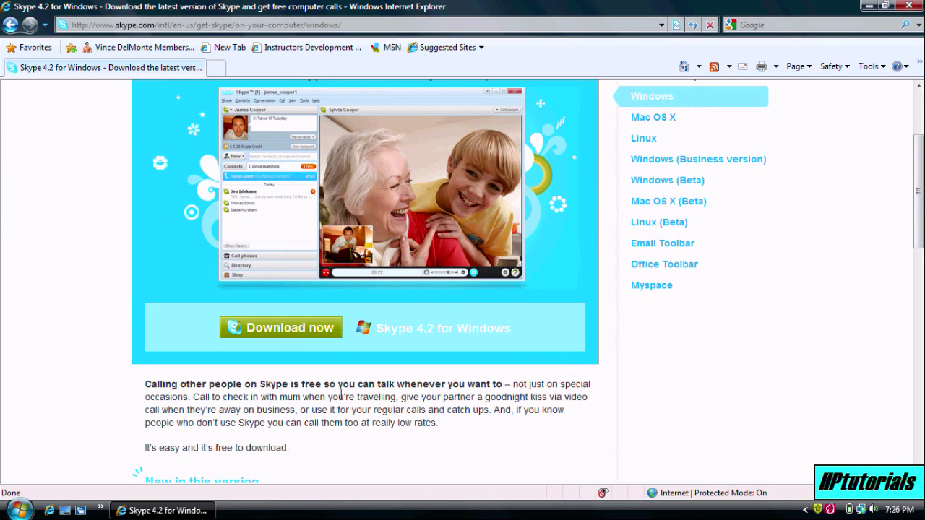
Download Skype 4.2 for Windows, saving the installer as SkypeSetup in the suggested folder.
{"action": "left_click", "coordinate": [299, 330]}
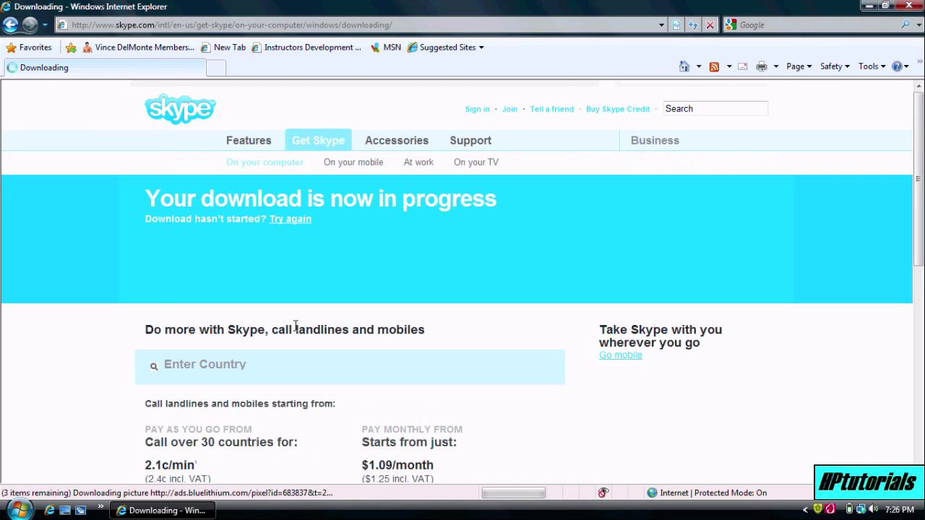
{"action": "left_click", "coordinate": [292, 219]}
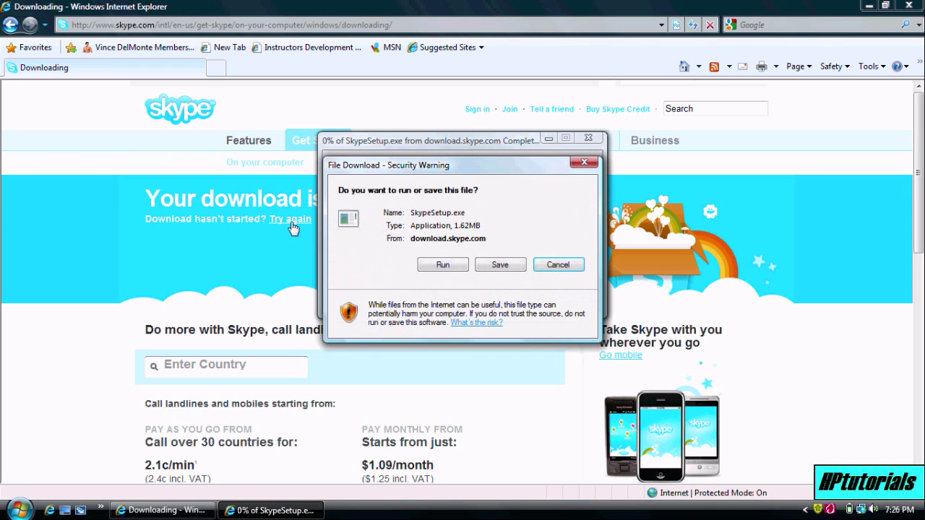
{"action": "left_click", "coordinate": [500, 265]}
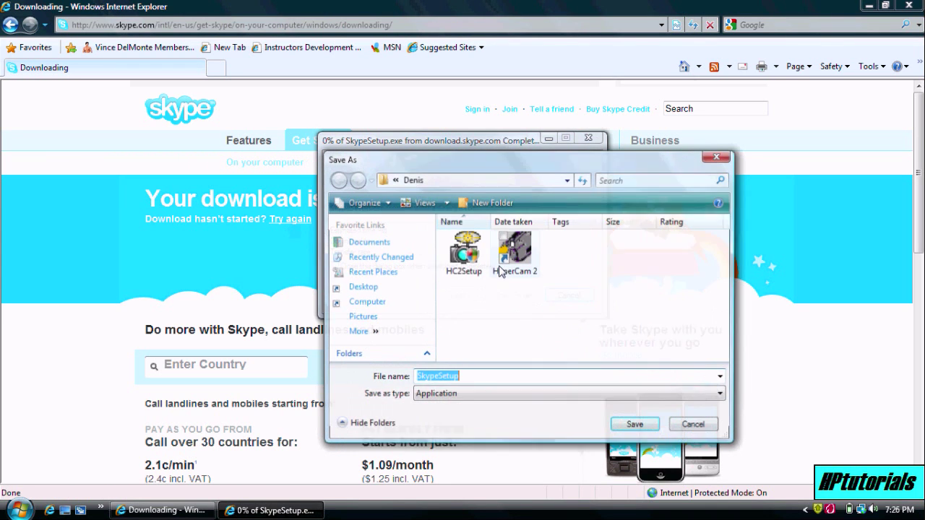
{"action": "left_click", "coordinate": [640, 425]}
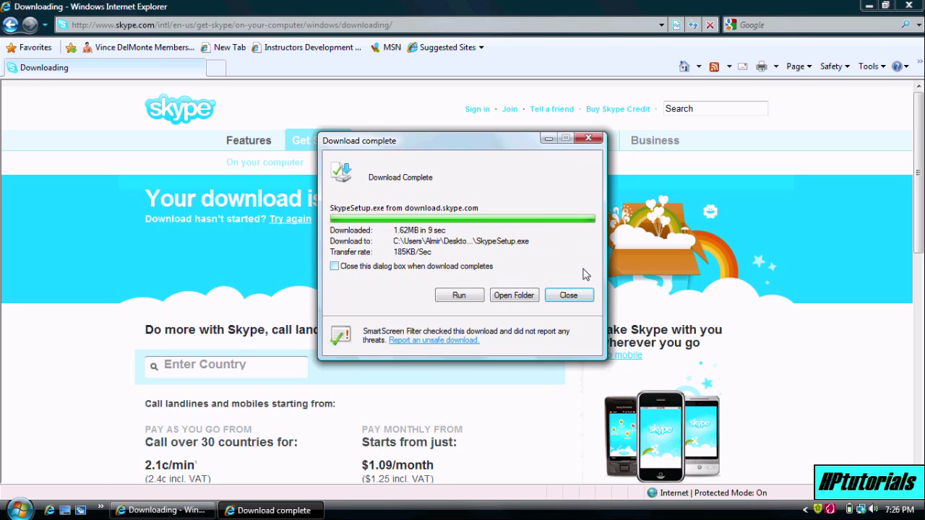
{"action": "left_click", "coordinate": [569, 296]}
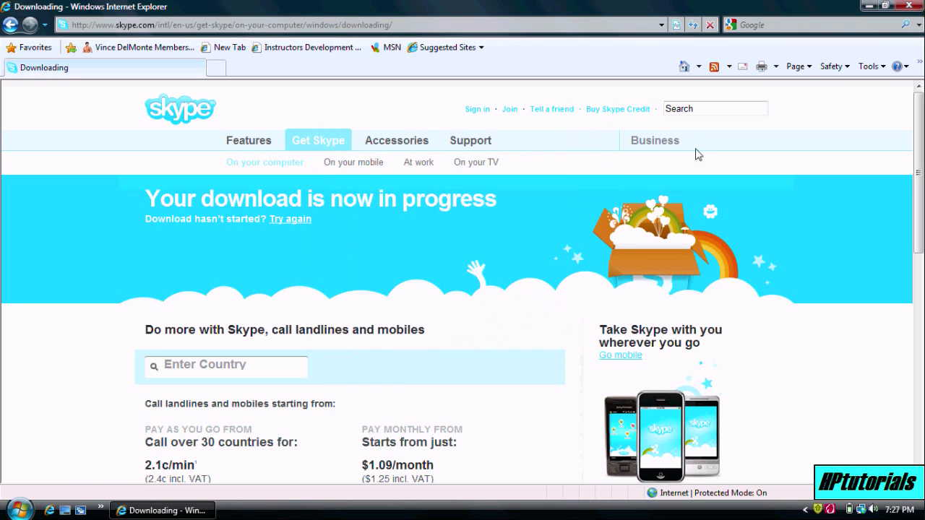
Minimize the browser and select SkypeSetup in the subfolder of the Windows Movie Maker Animations desktop folder.
{"action": "left_click", "coordinate": [910, 7]}
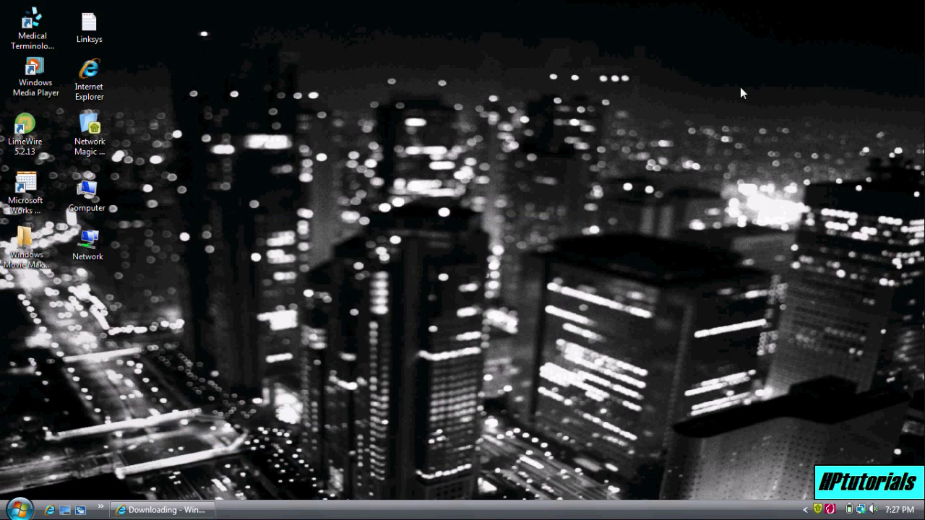
{"action": "left_click", "coordinate": [42, 265]}
{"action": "double_click", "coordinate": [41, 264]}
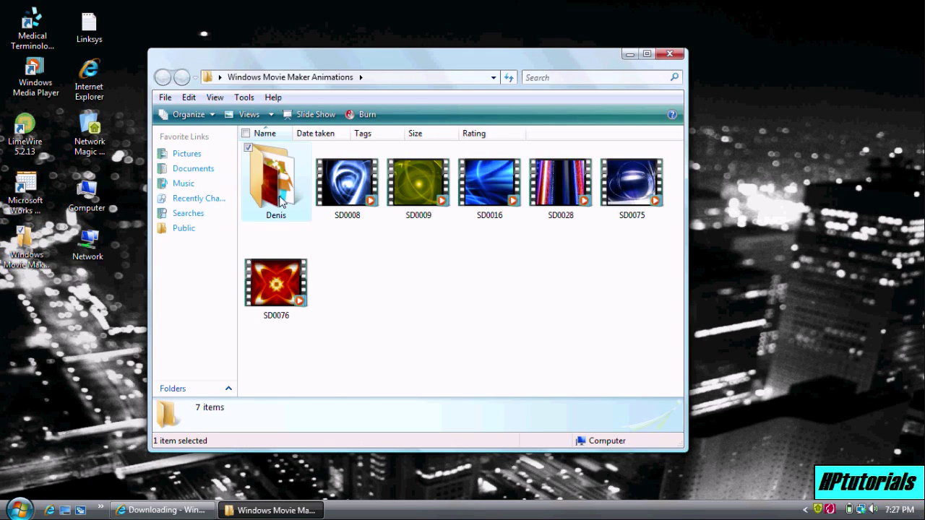
{"action": "double_click", "coordinate": [279, 196]}
{"action": "left_click", "coordinate": [504, 206]}
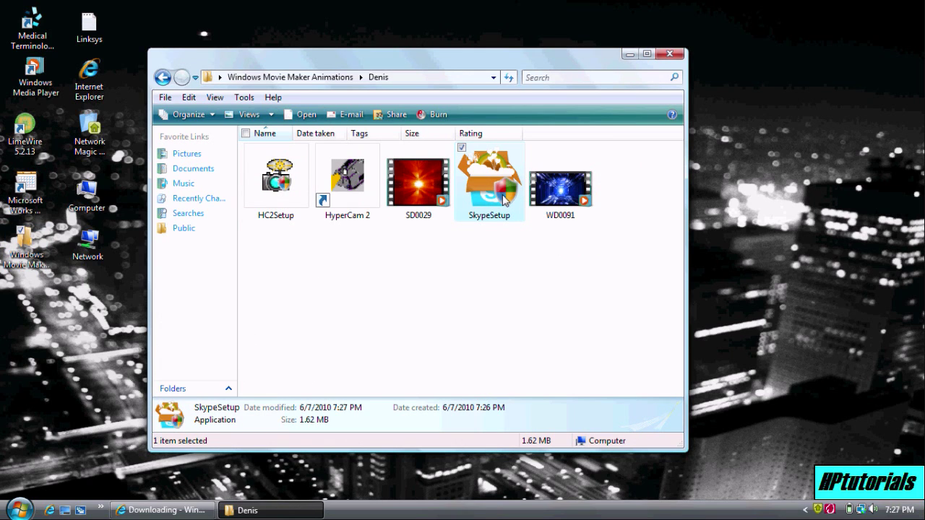
Run SkypeSetup and complete the Skype installation, accepting the license agreement with English as the language.
{"action": "double_click", "coordinate": [503, 201]}
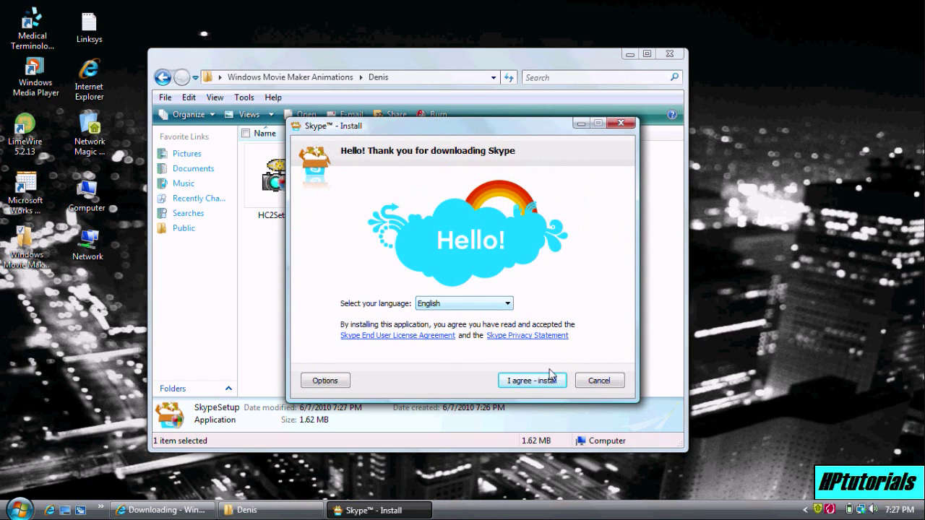
{"action": "left_click", "coordinate": [539, 388]}
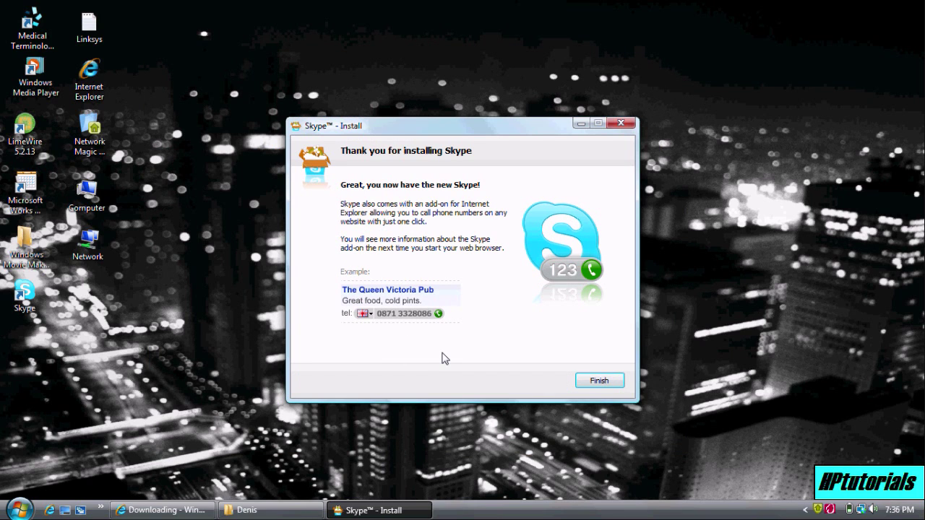
{"action": "left_click", "coordinate": [599, 381]}
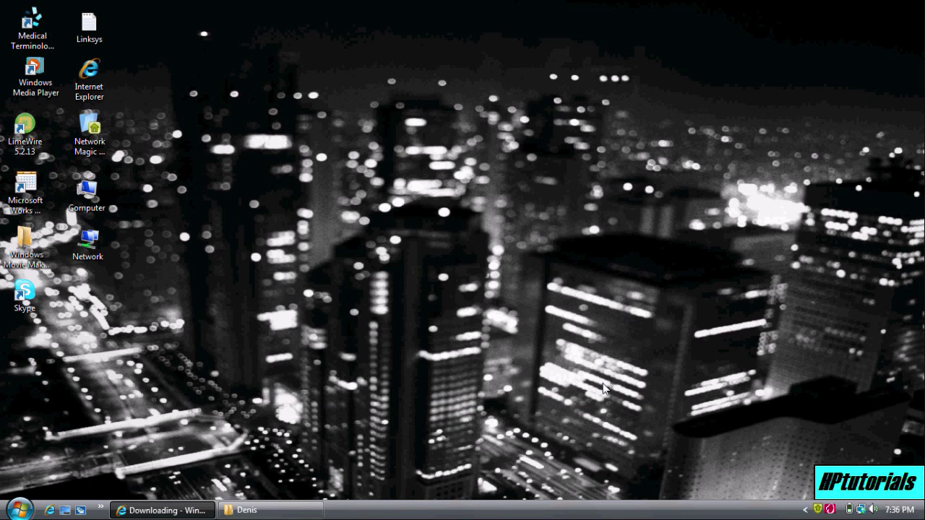
Move the Skype shortcut to the upper middle area of the desktop and launch Skype from it.
{"action": "left_click_drag", "start_coordinate": [24, 293], "coordinate": [175, 282]}
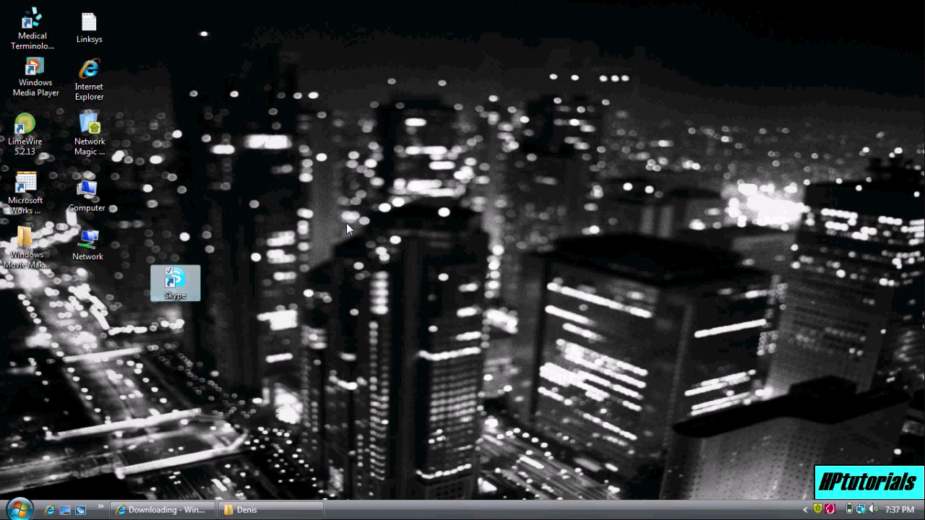
{"action": "left_click_drag", "start_coordinate": [194, 279], "coordinate": [427, 168]}
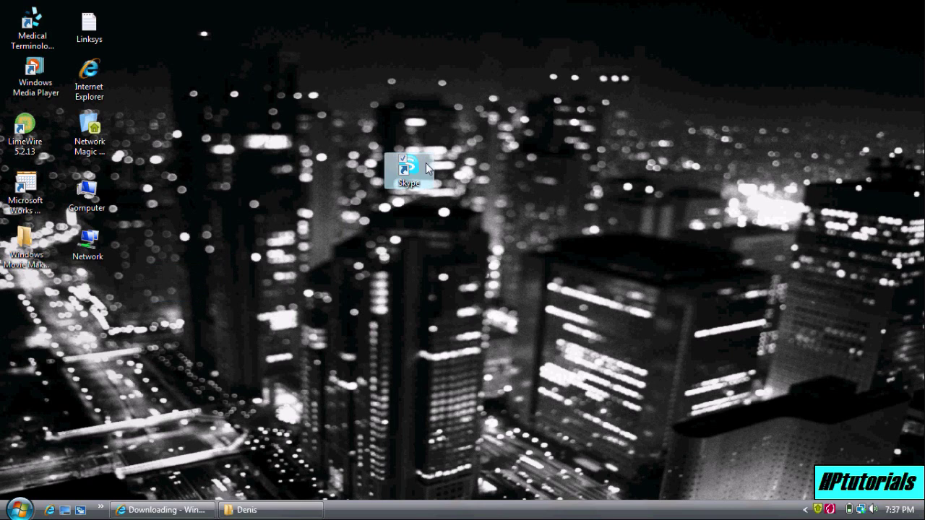
{"action": "double_click", "coordinate": [407, 170]}
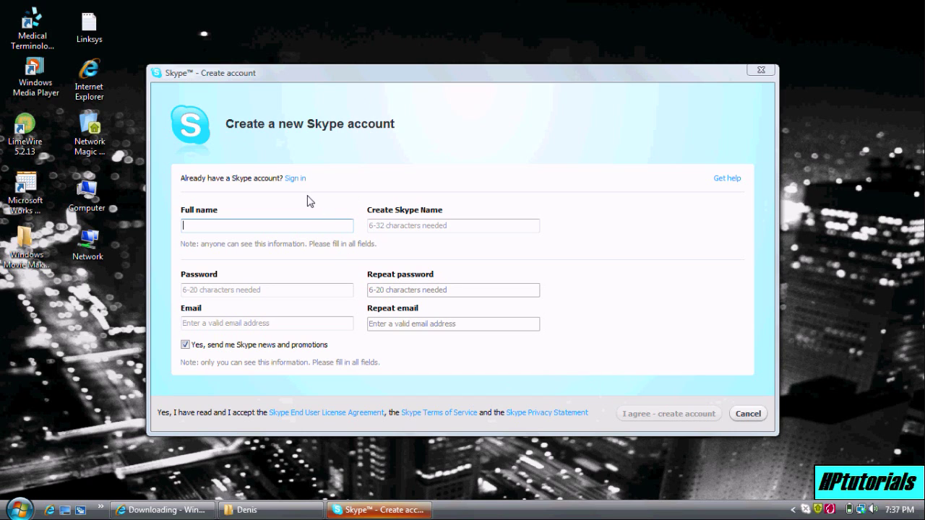
Sign in to the existing Skype account by entering the Skype name and account password.
{"action": "left_click", "coordinate": [292, 179]}
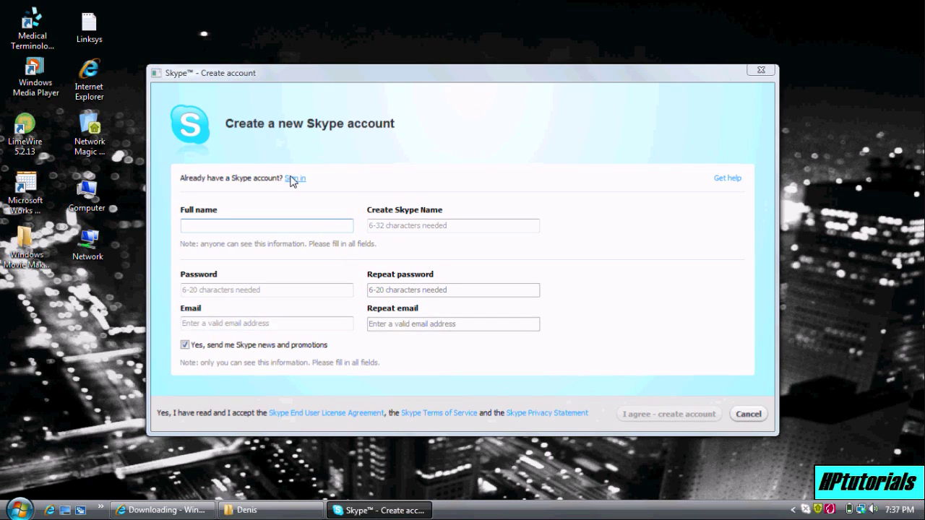
{"action": "type", "text": "denis720a"}
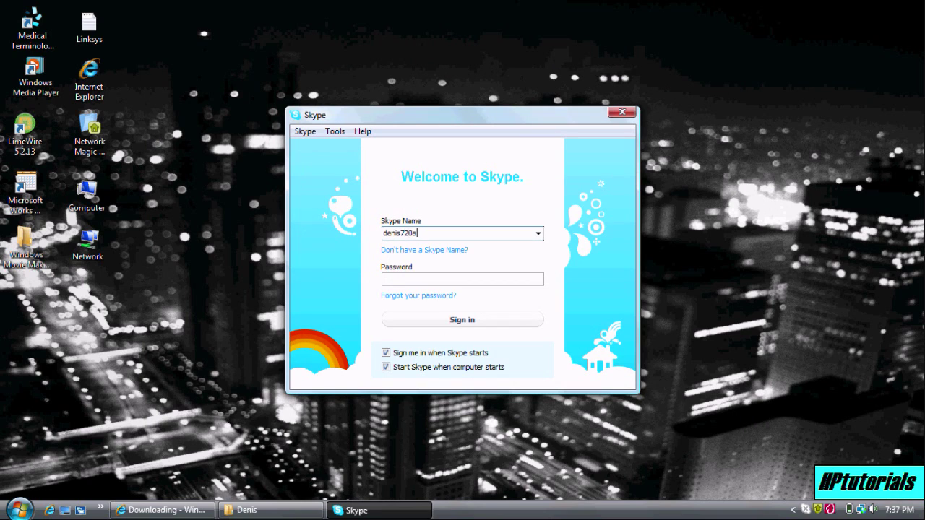
{"action": "key", "text": "Tab"}
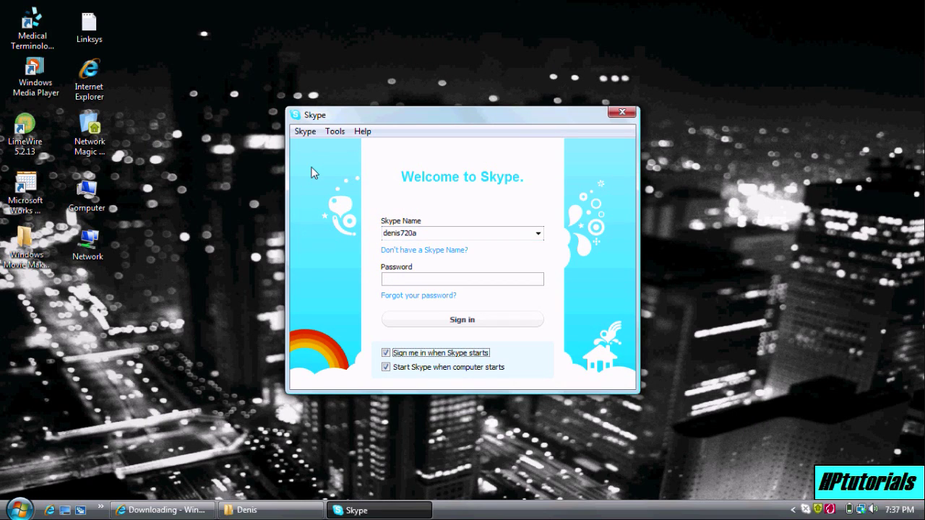
{"action": "left_click", "coordinate": [457, 279]}
{"action": "type", "text": "*"}
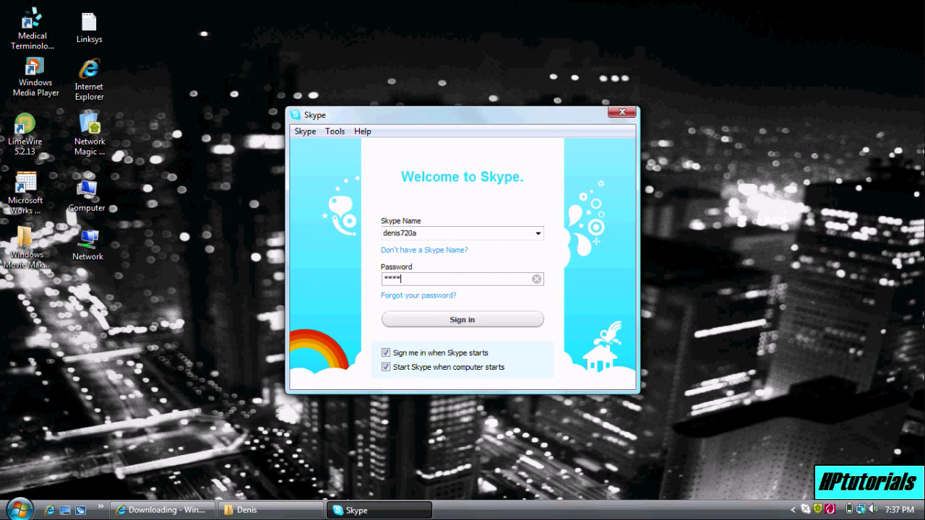
{"action": "key", "text": "Return"}
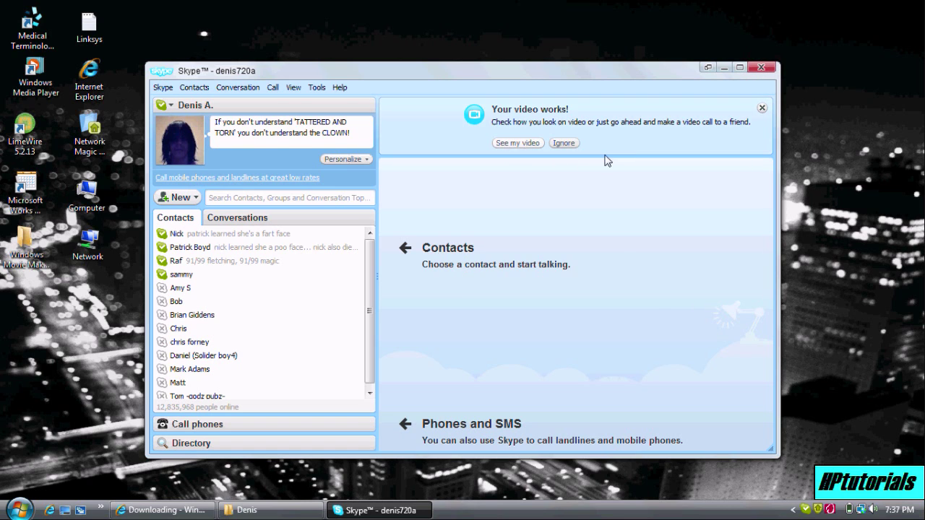
Ignore the video check notice and minimize the Skype window to show the desktop.
{"action": "left_click", "coordinate": [569, 144]}
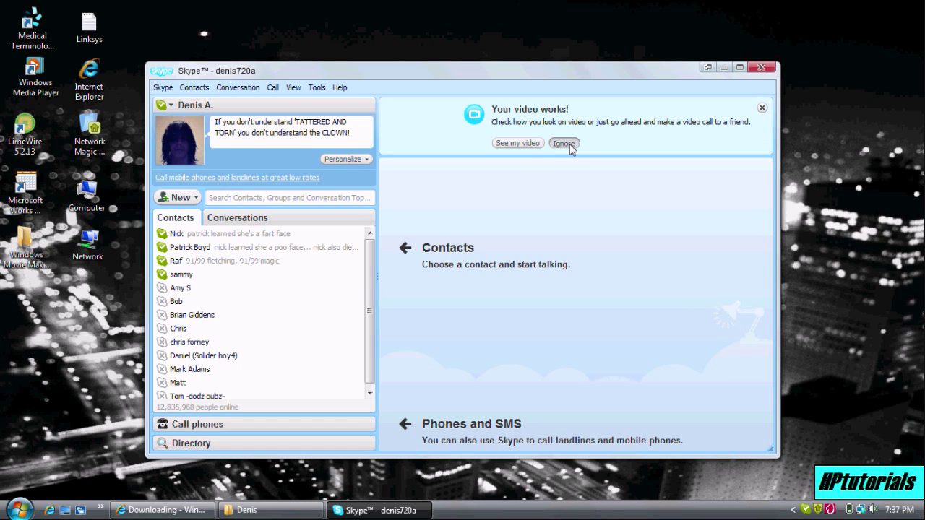
{"action": "left_click", "coordinate": [744, 67]}
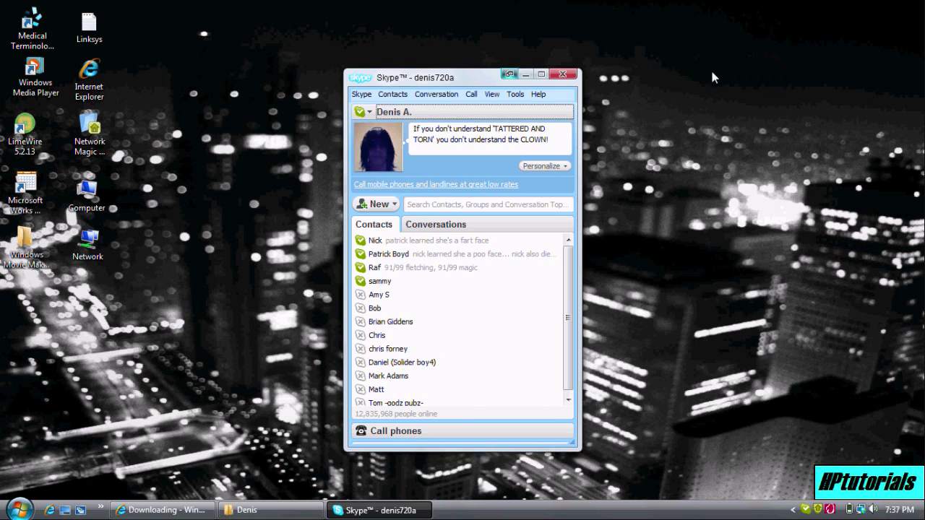
{"action": "left_click", "coordinate": [525, 75]}
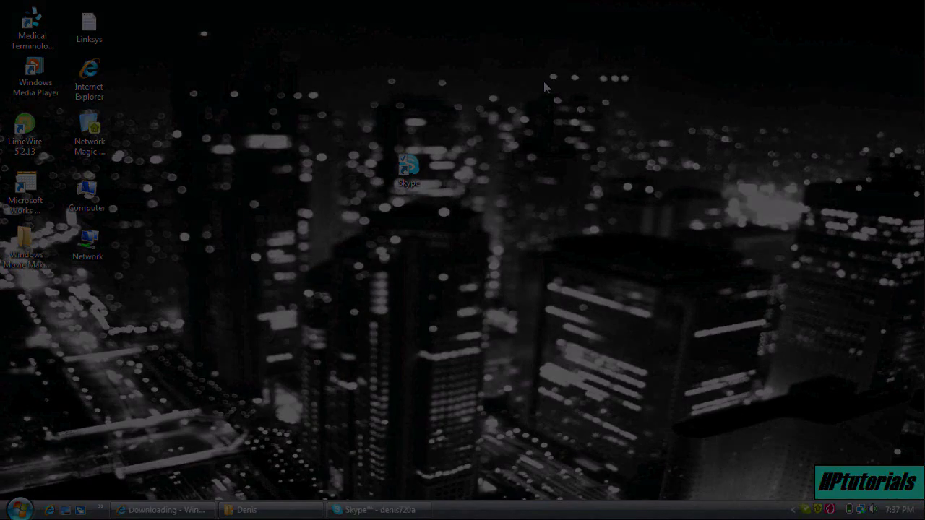